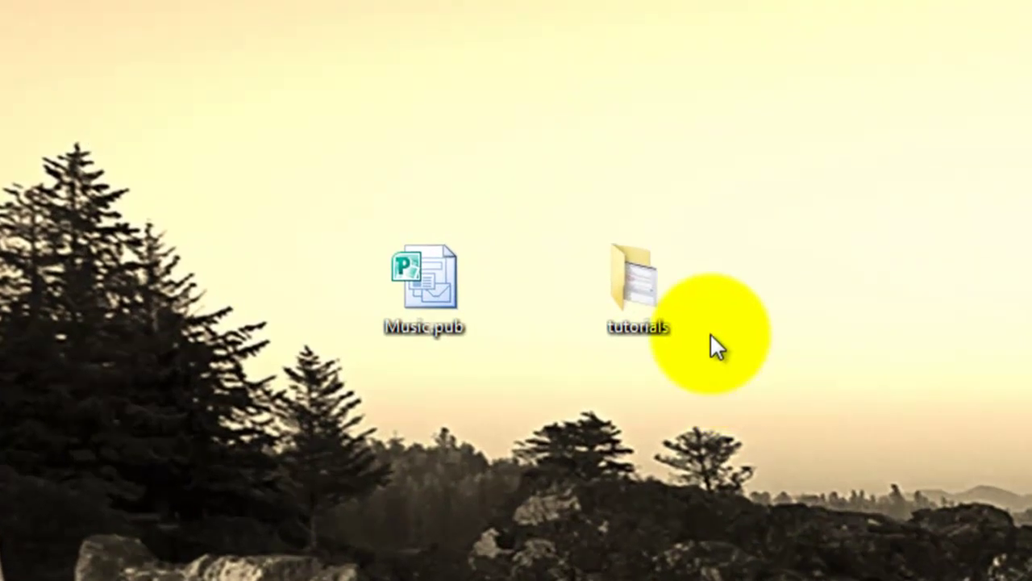
Step: Select the tutorials folder, then Music.pub instead, each showing its ticked checkbox
mouse_move(649, 308)
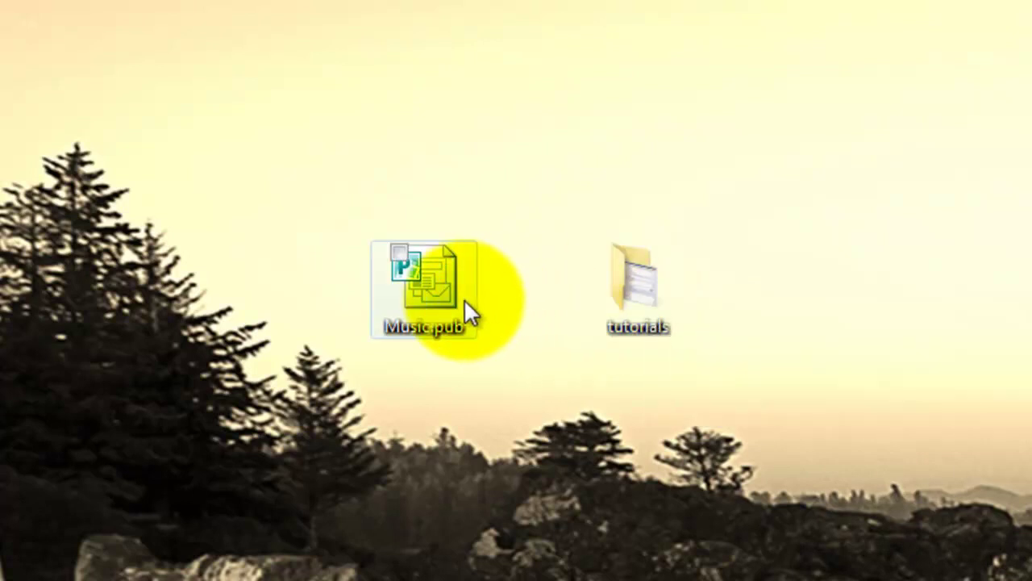
mouse_move(426, 302)
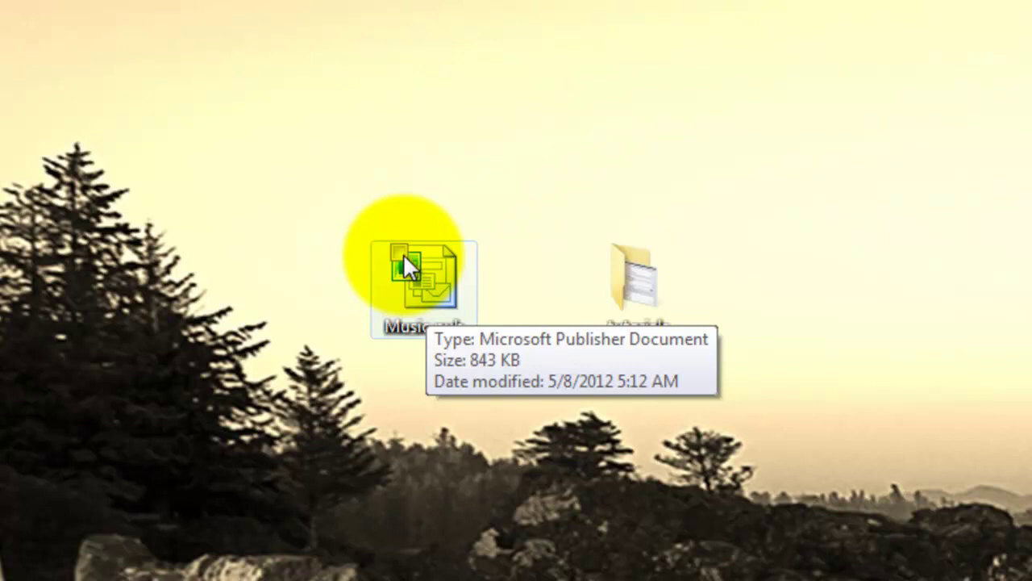
mouse_move(617, 252)
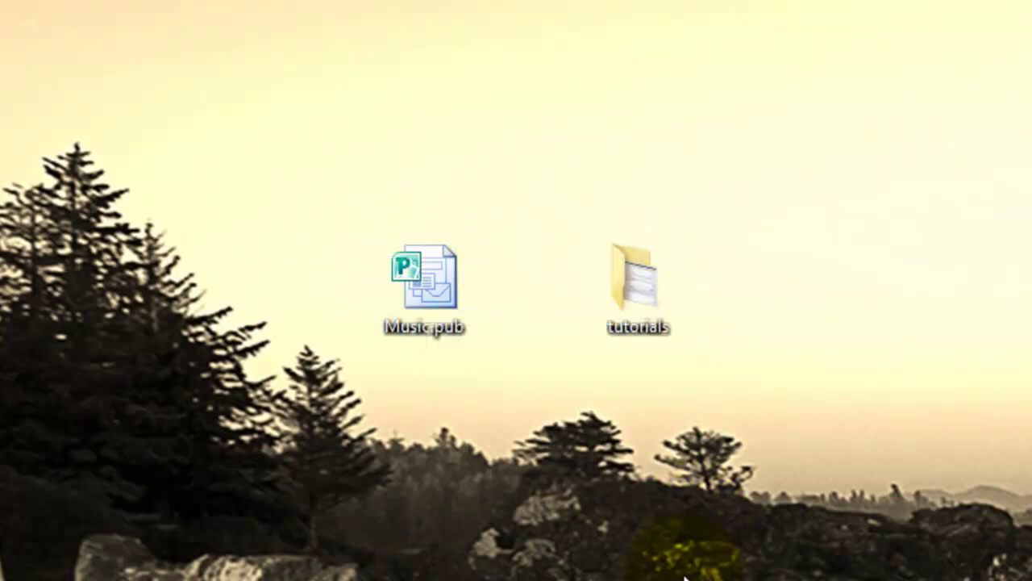
click(644, 315)
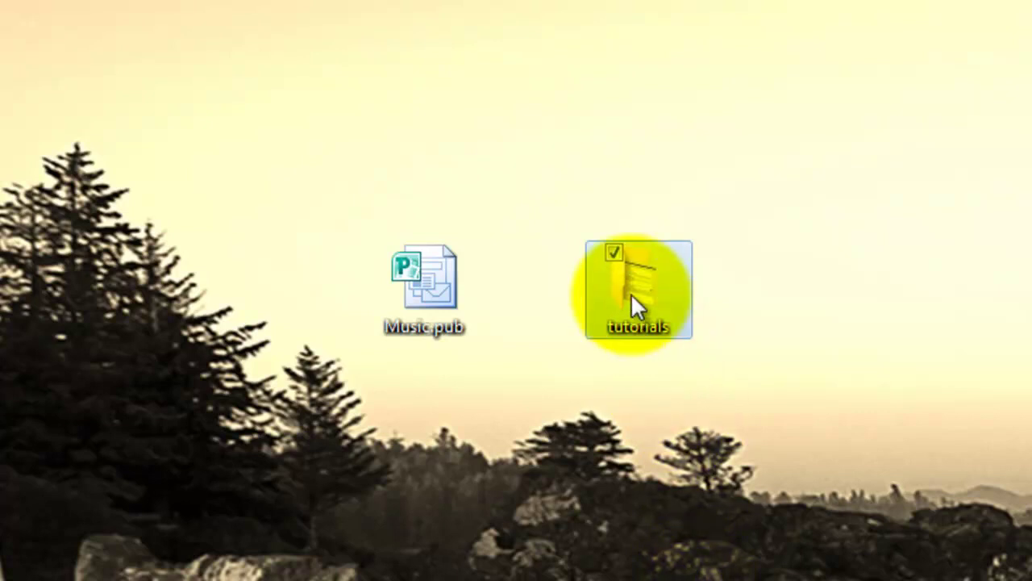
mouse_move(614, 257)
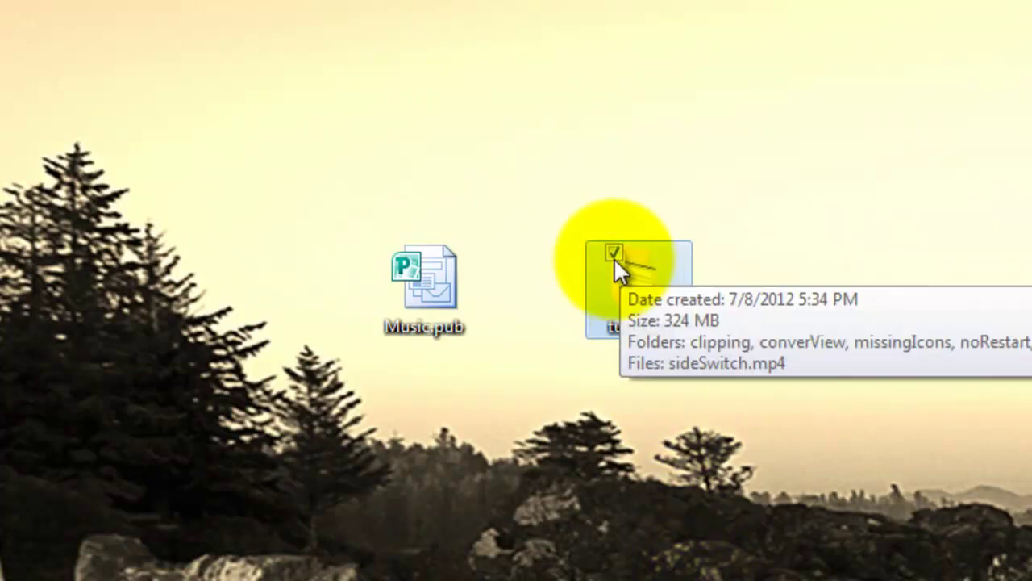
click(434, 308)
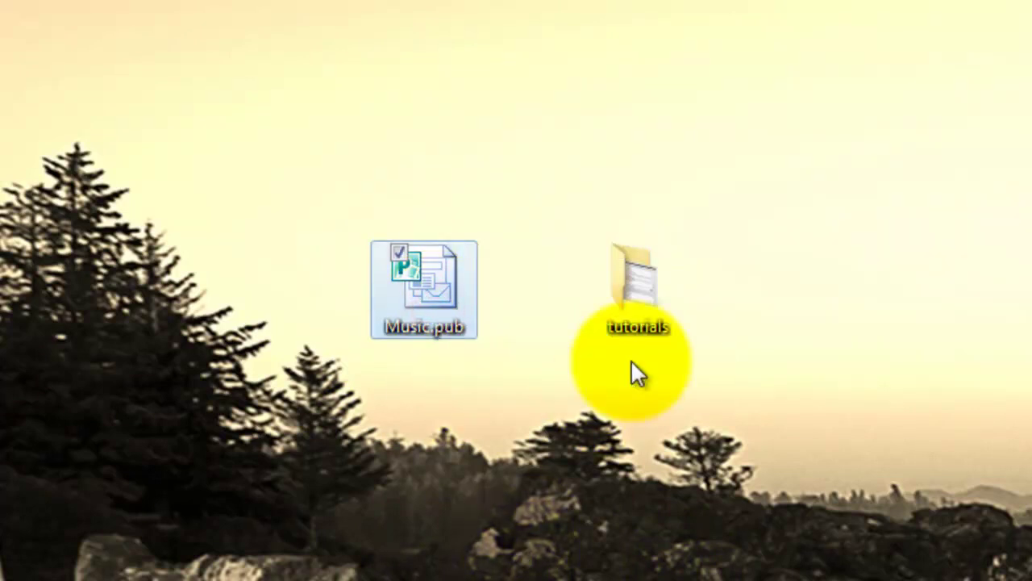
Step: Select tutorials, k12techguy, misc, newNSTC and Music.pub one at a time, ending on tutorials alone
mouse_move(651, 288)
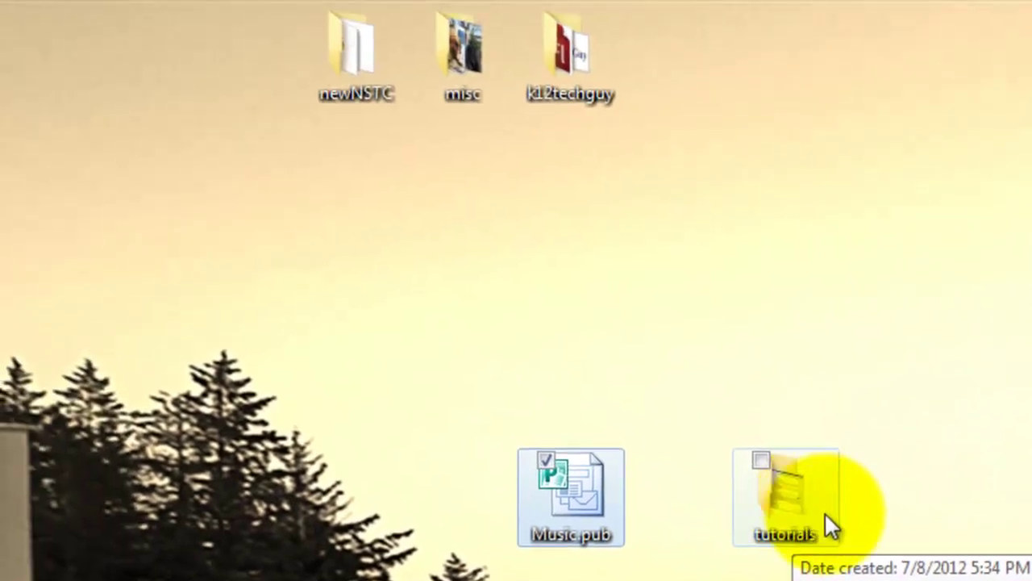
click(825, 513)
click(607, 90)
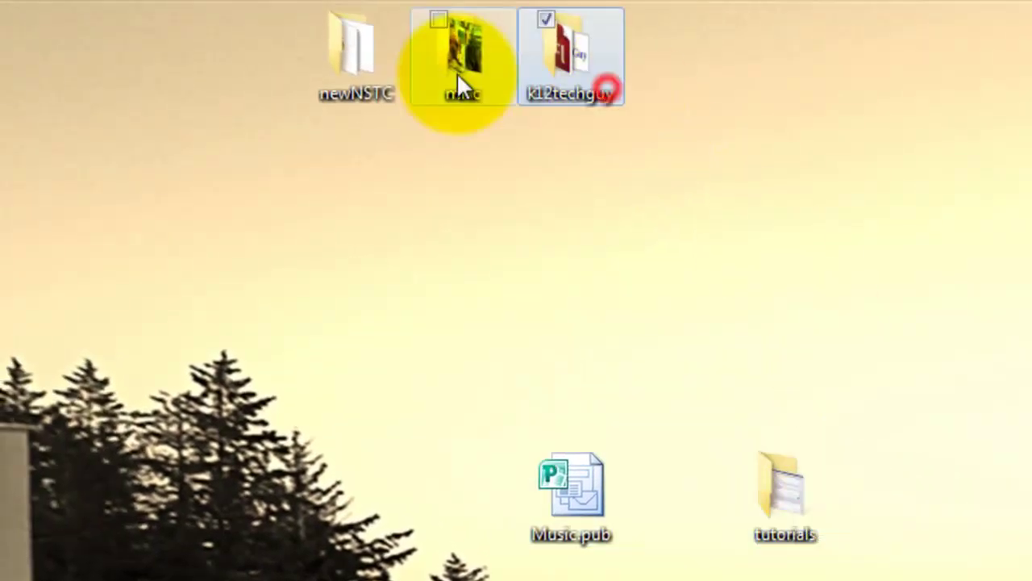
click(461, 90)
click(363, 95)
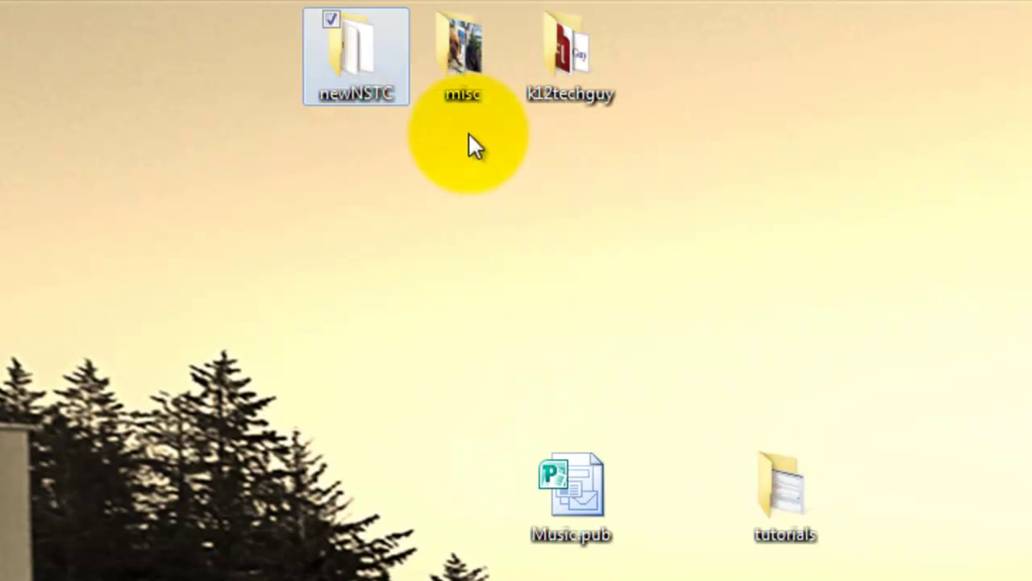
click(576, 511)
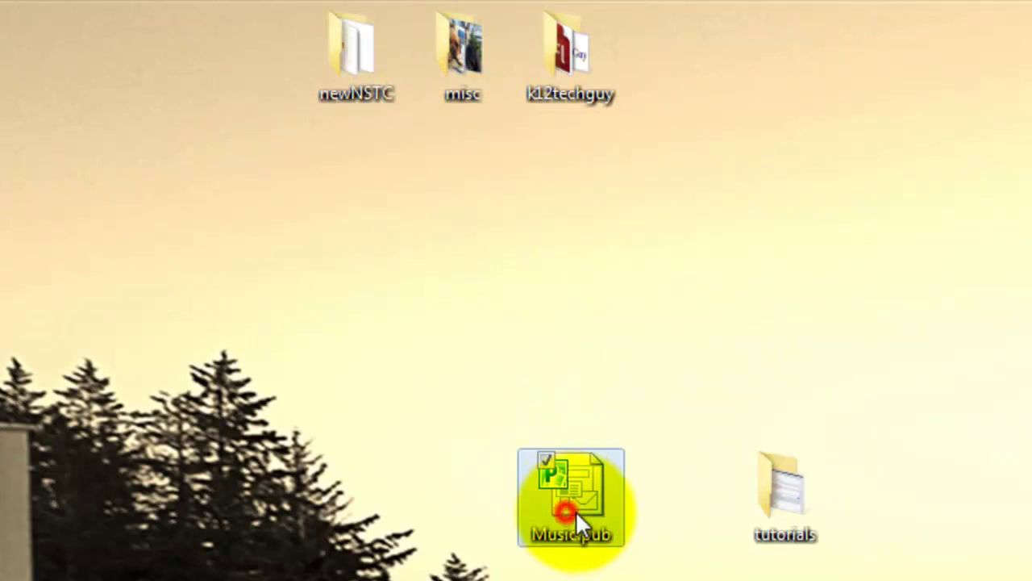
click(787, 514)
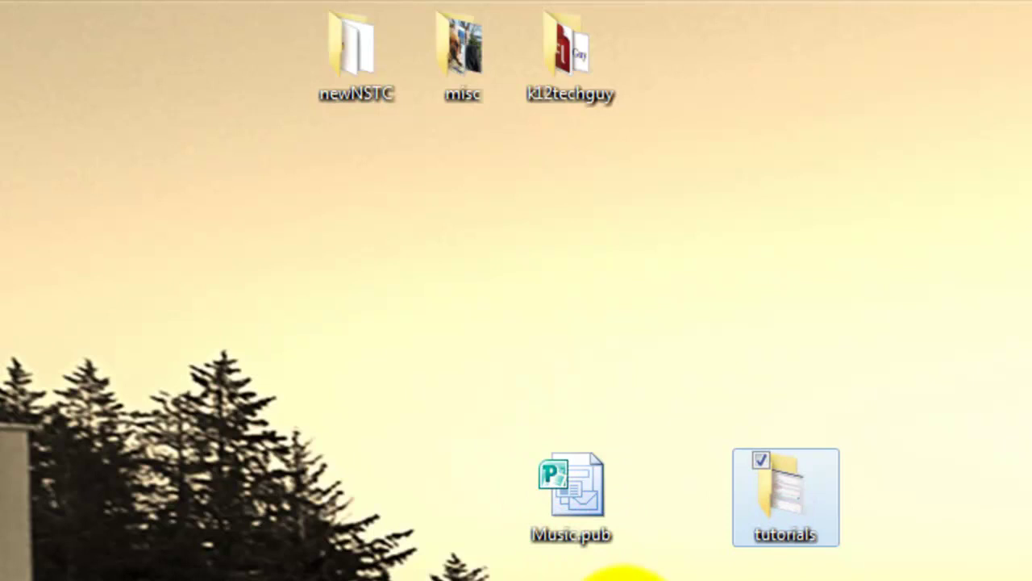
Step: Tick Music.pub, k12techguy, misc and newNSTC alongside tutorials, then deselect all five
mouse_move(573, 471)
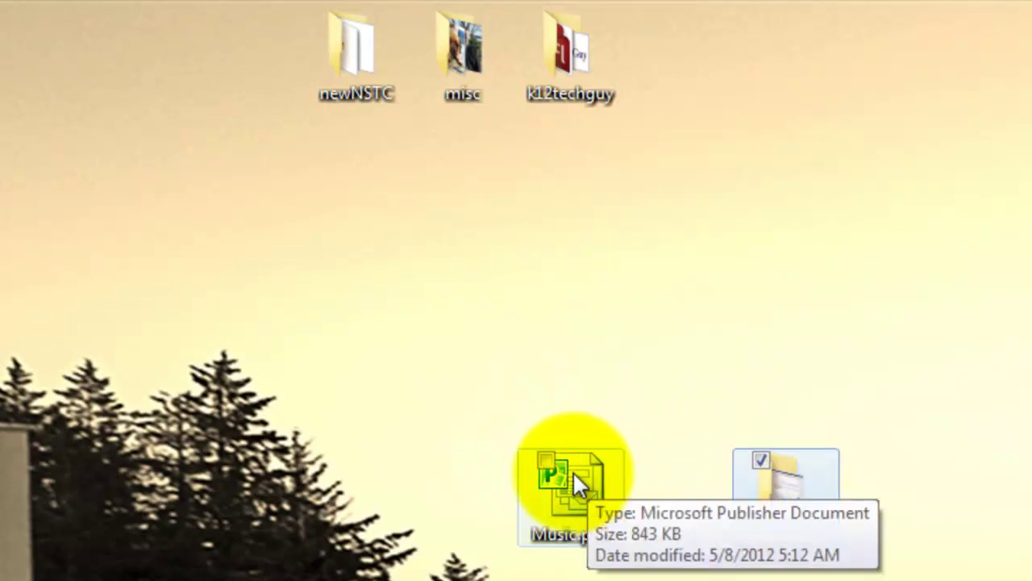
click(548, 462)
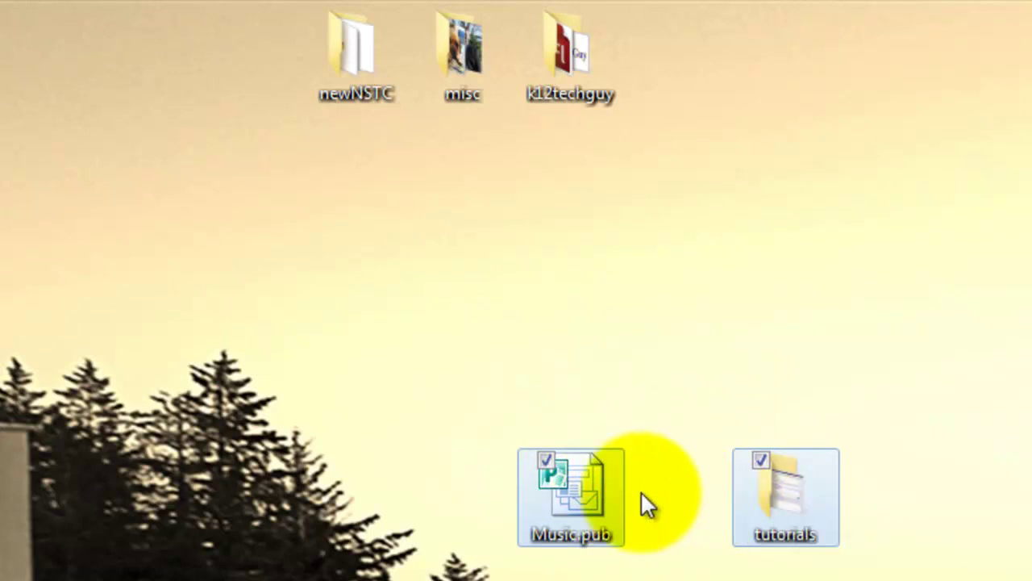
click(547, 19)
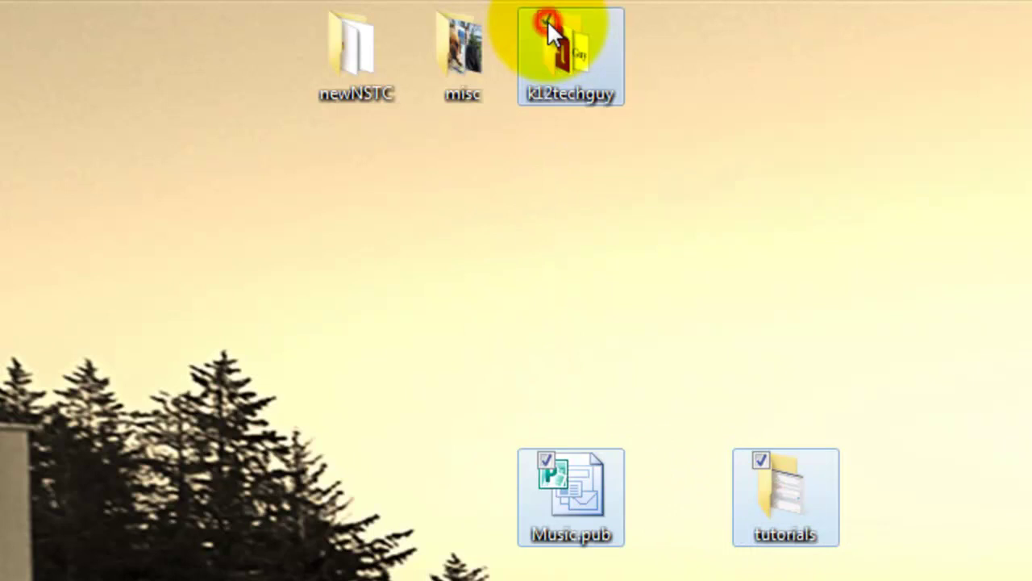
click(440, 20)
click(331, 19)
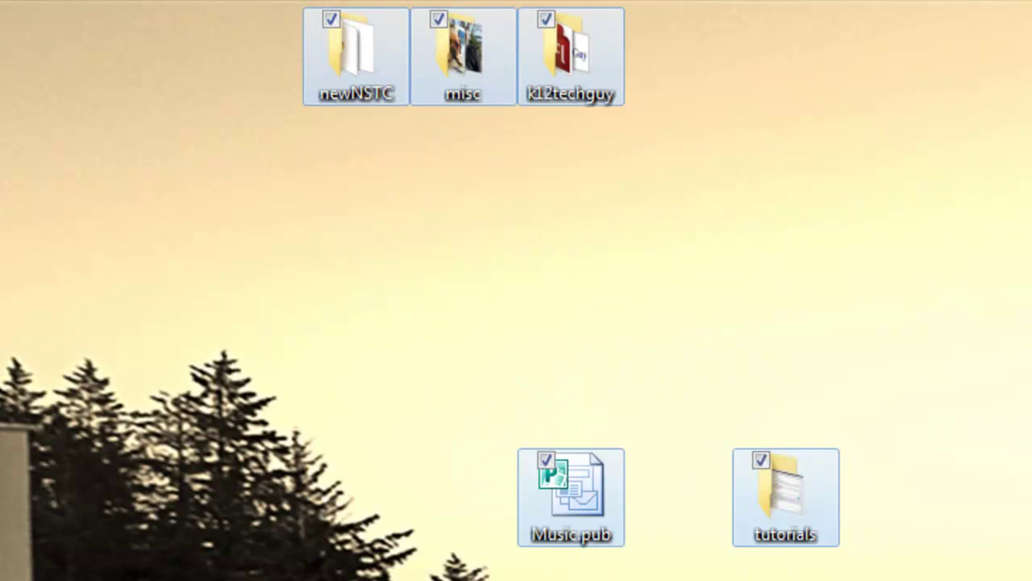
click(853, 288)
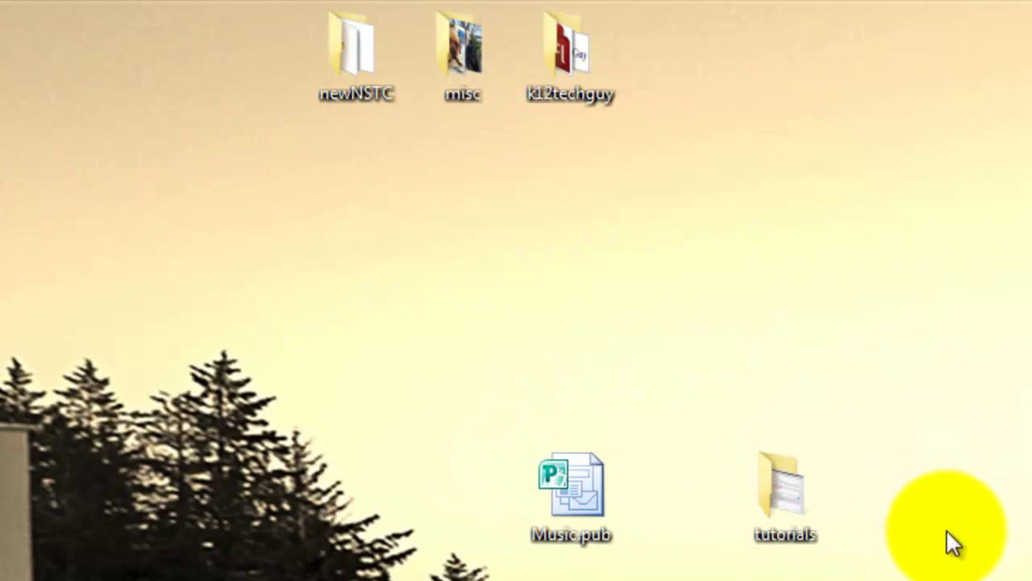
Step: Multi-select tutorials, Music.pub, k12techguy, misc and newNSTC by their checkboxes
click(813, 502)
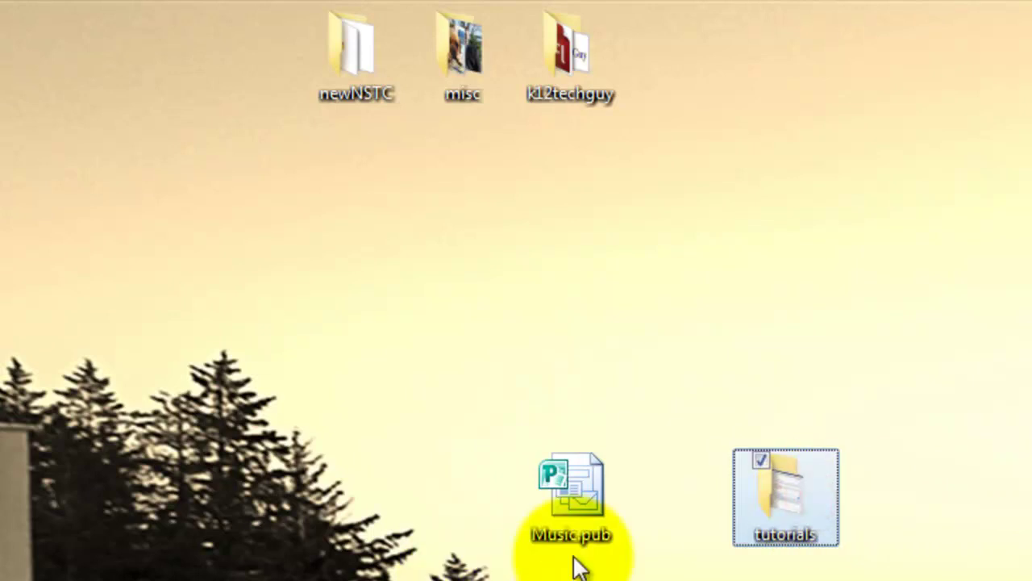
ctrl+click(602, 542)
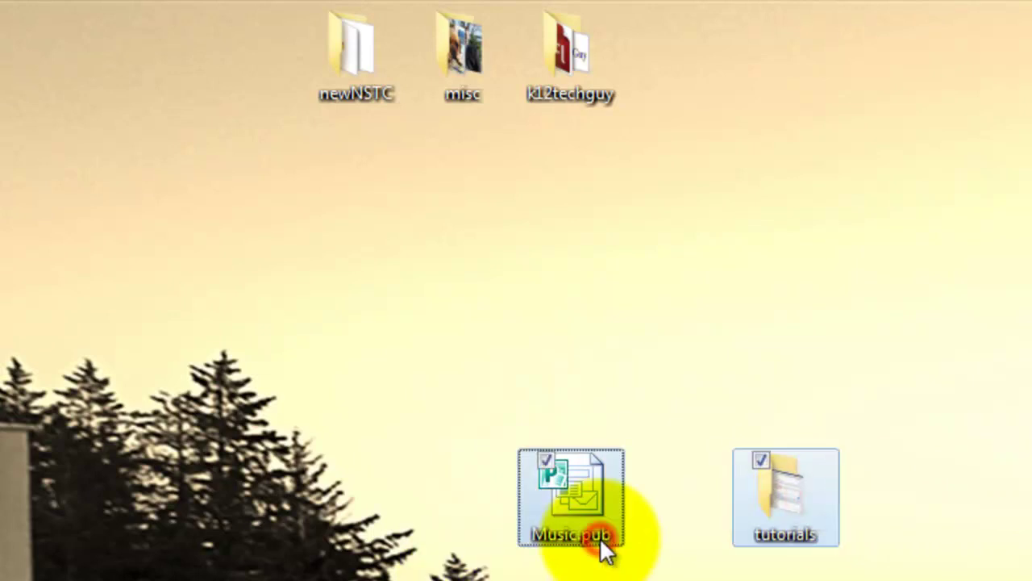
ctrl+click(608, 92)
ctrl+click(451, 72)
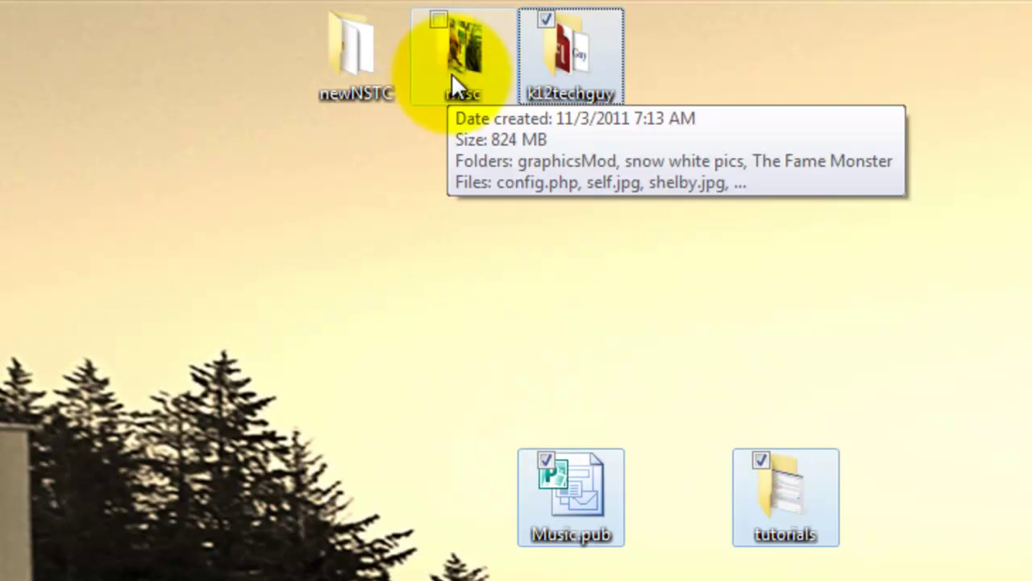
ctrl+click(366, 74)
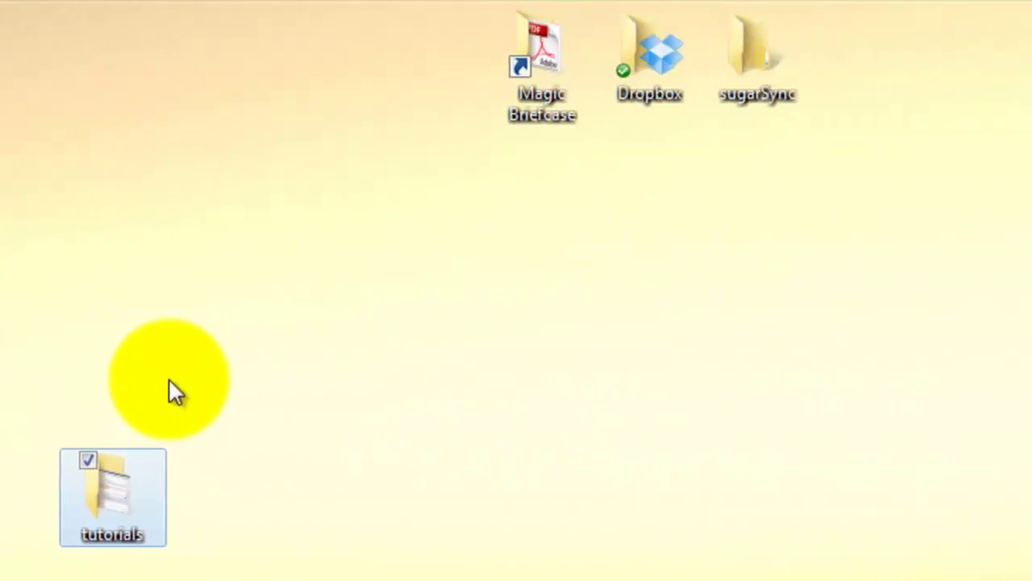
Step: Select Magic Briefcase, then Dropbox, then finish with tutorials and Music.pub selected together
click(556, 82)
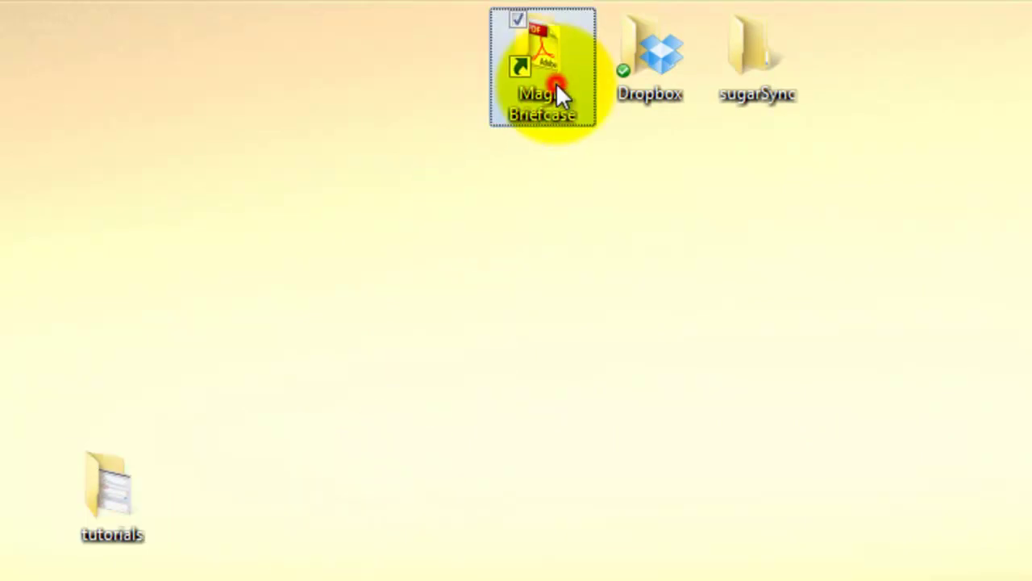
click(673, 84)
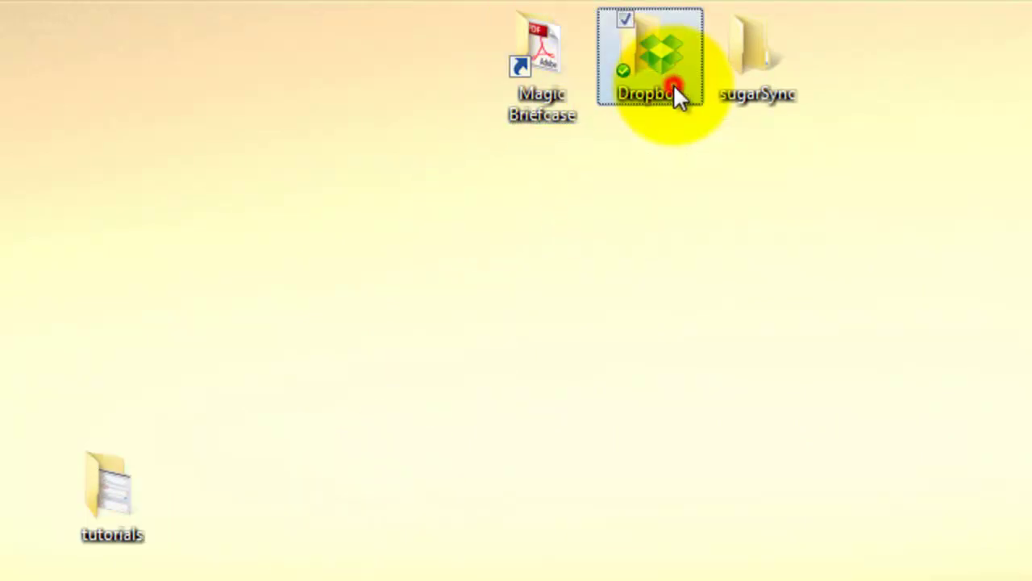
click(112, 494)
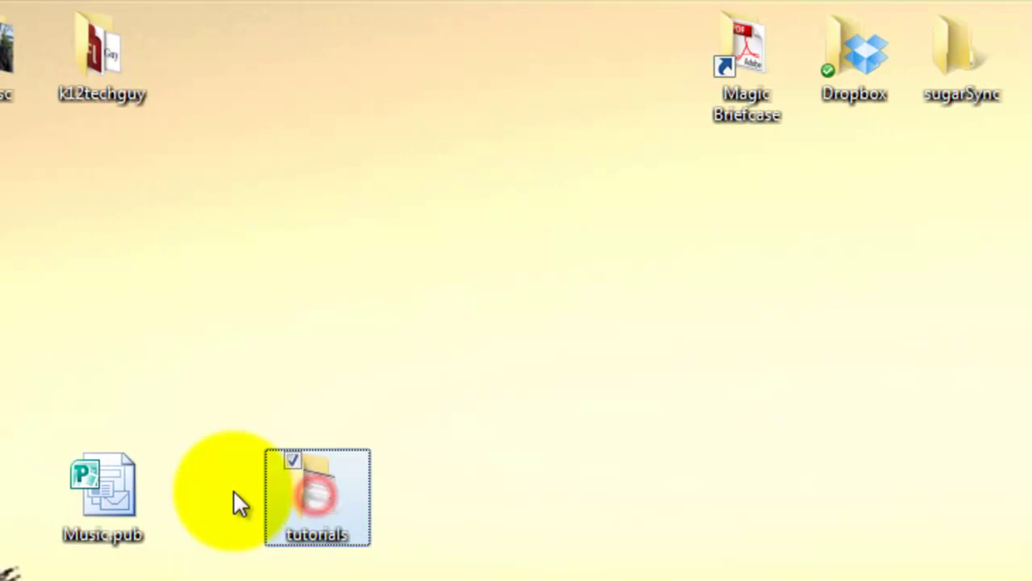
click(81, 459)
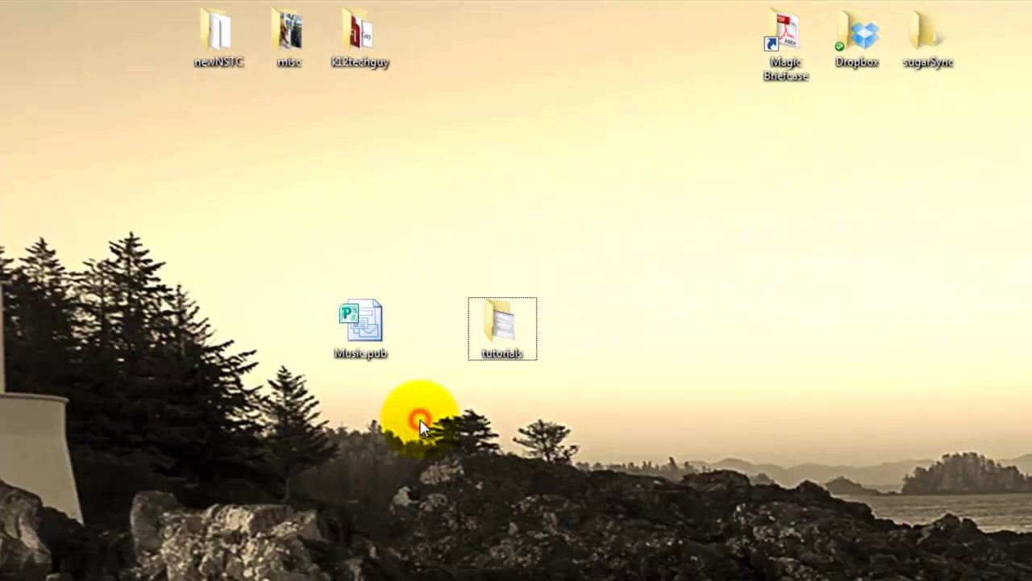
Step: Click empty desktop space to deselect Music.pub and tutorials
click(613, 315)
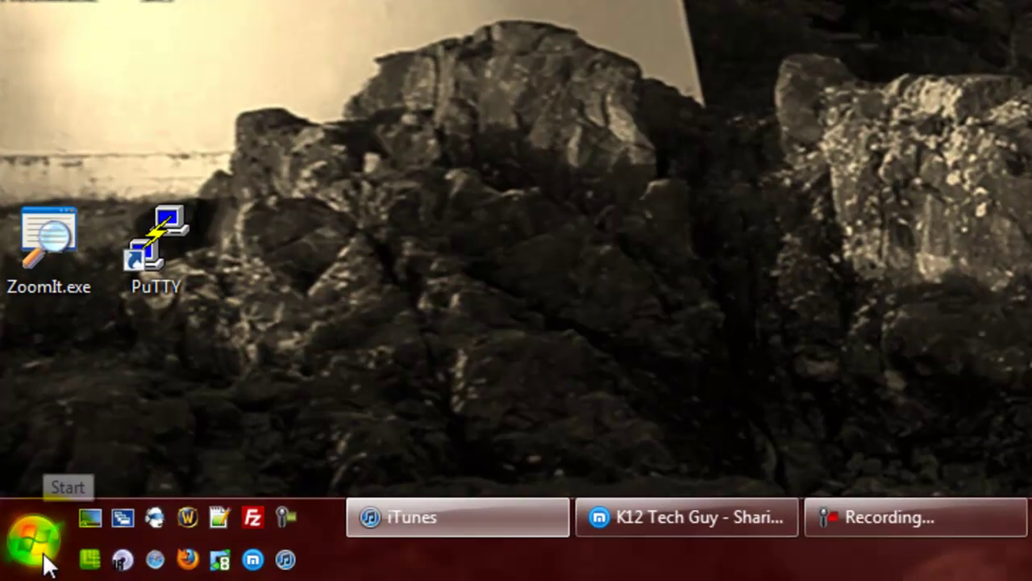
Step: Open Computer from the Start menu and drop down its Organize menu
click(37, 546)
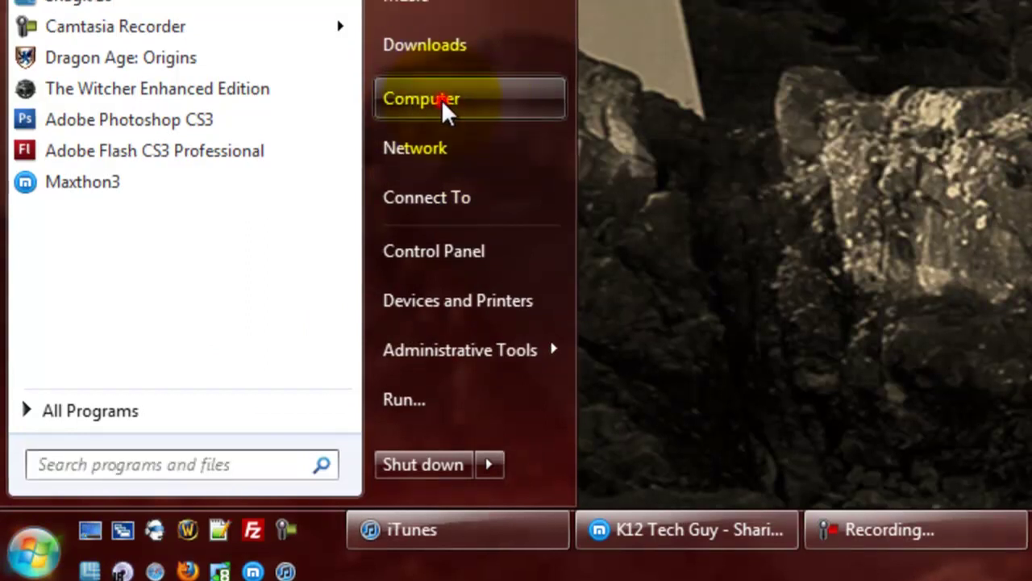
click(435, 89)
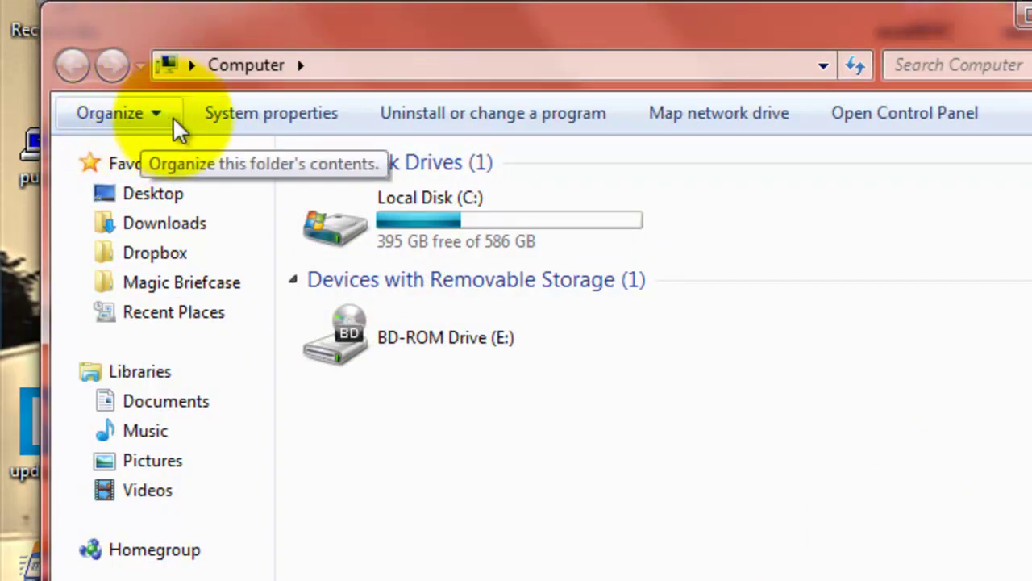
click(116, 112)
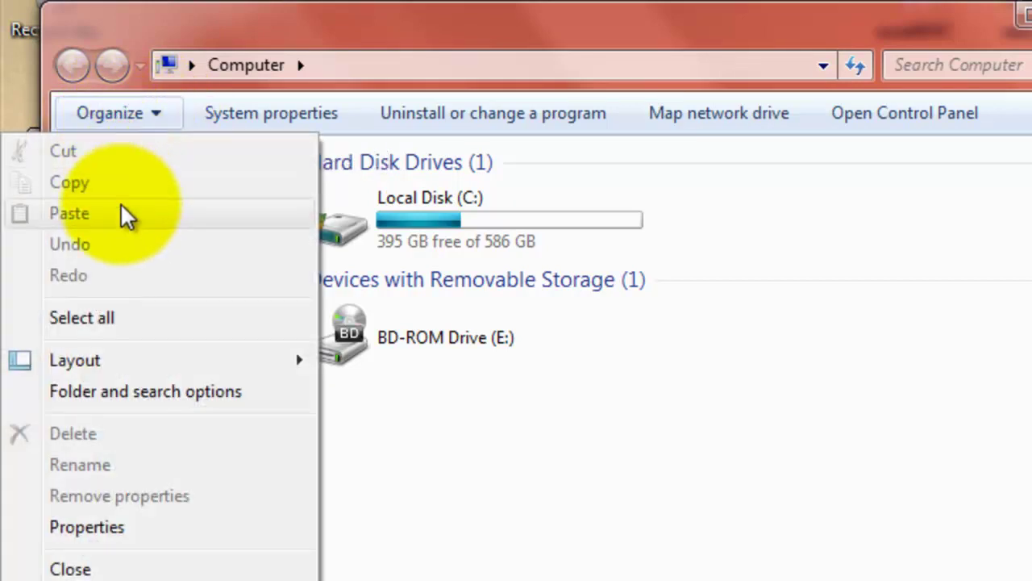
Step: Open Folder and search options on the View tab, scrolled to 'Use check boxes to select items'
click(193, 392)
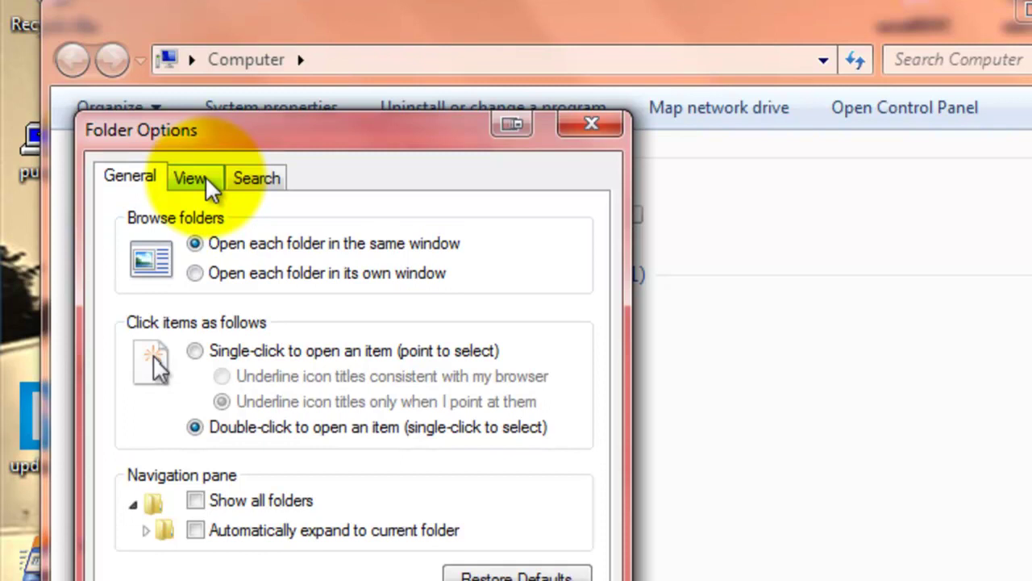
click(206, 183)
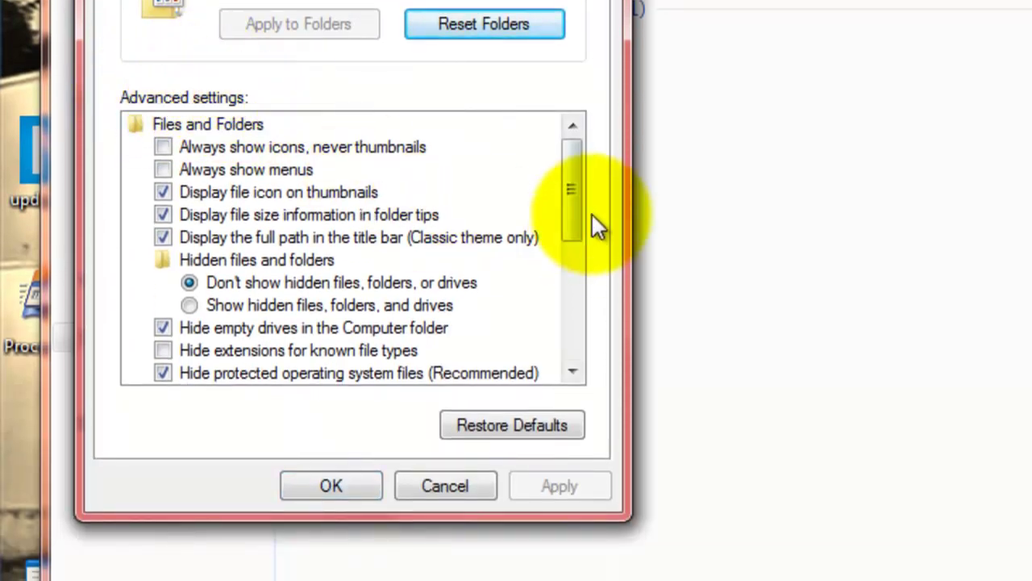
drag(570, 192, 574, 302)
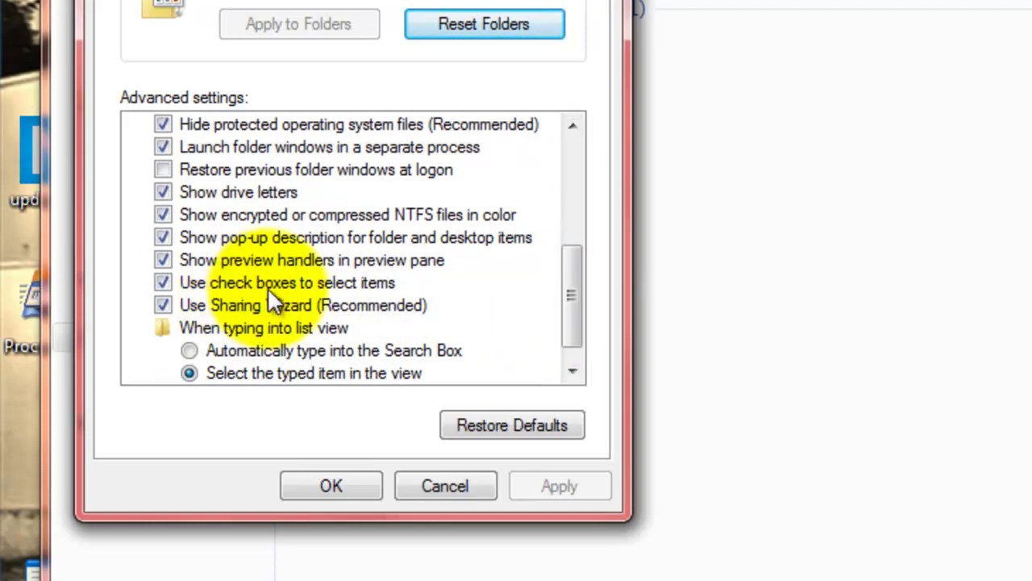
Step: Untick 'Use check boxes to select items', apply and confirm, then close the Computer window
click(166, 282)
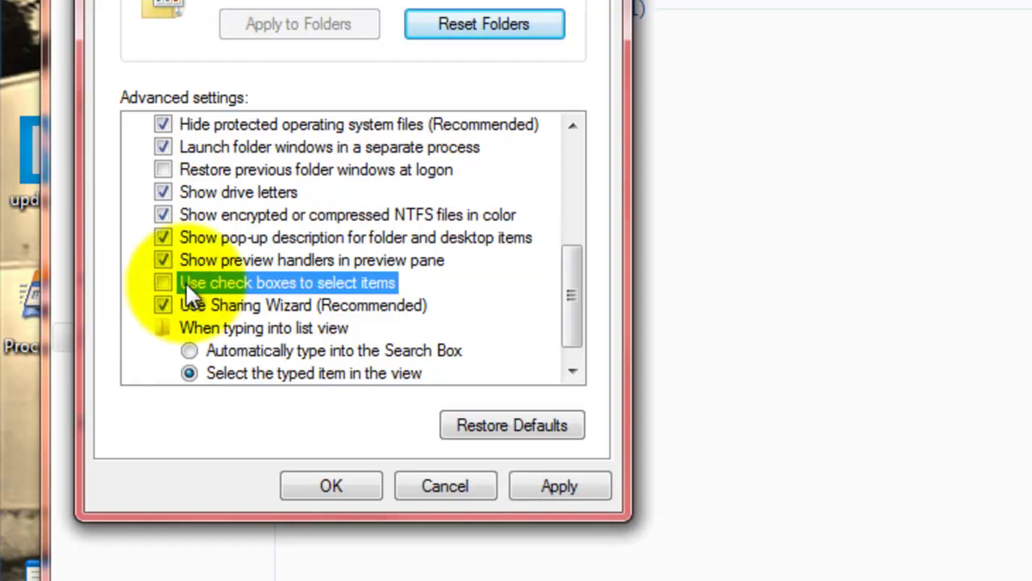
click(565, 483)
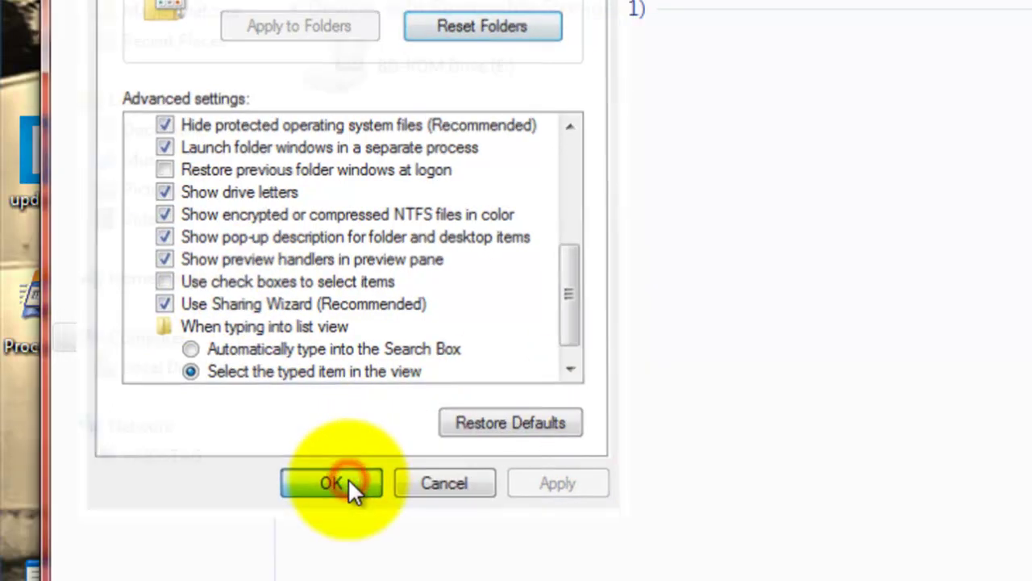
click(348, 486)
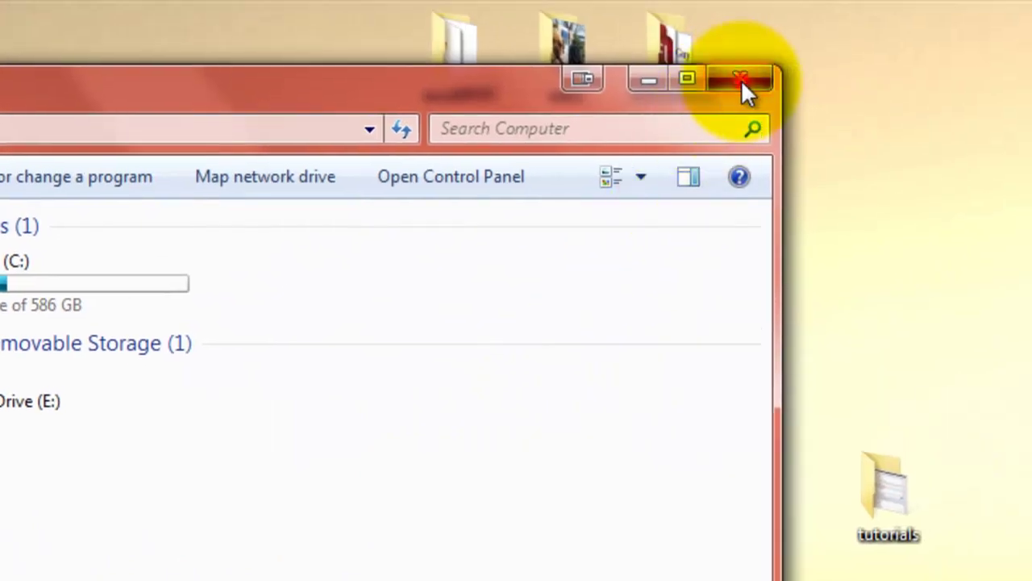
click(740, 78)
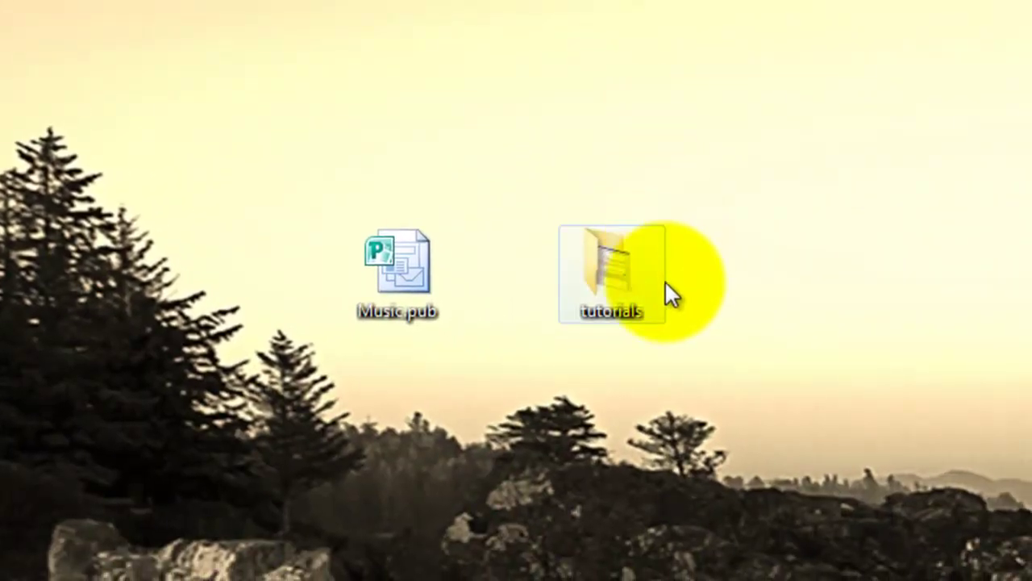